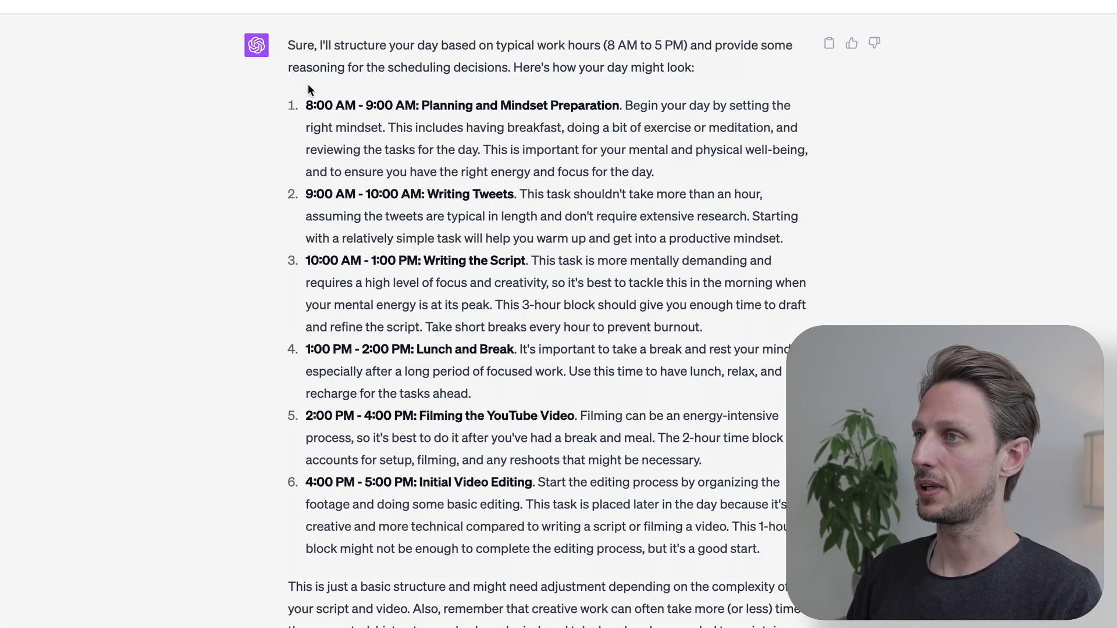
Step: Read through the generated 8 AM to 5 PM day schedule and the reasoning for its time blocks
left_click_drag(605, 44, 685, 42)
left_click(680, 41)
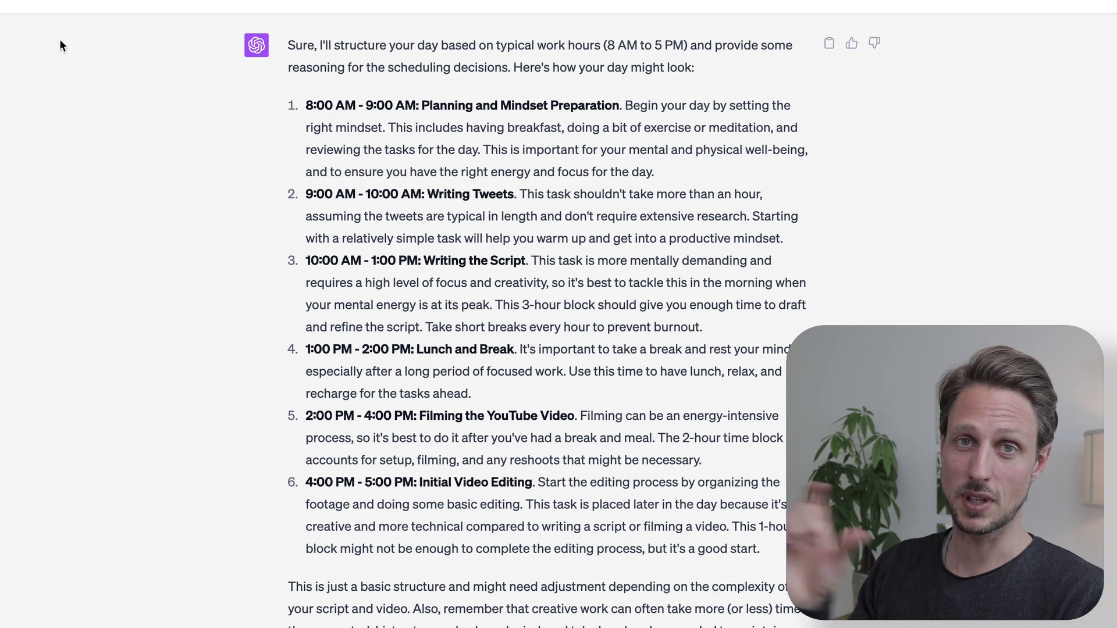
scroll(535, 386, "down", 2)
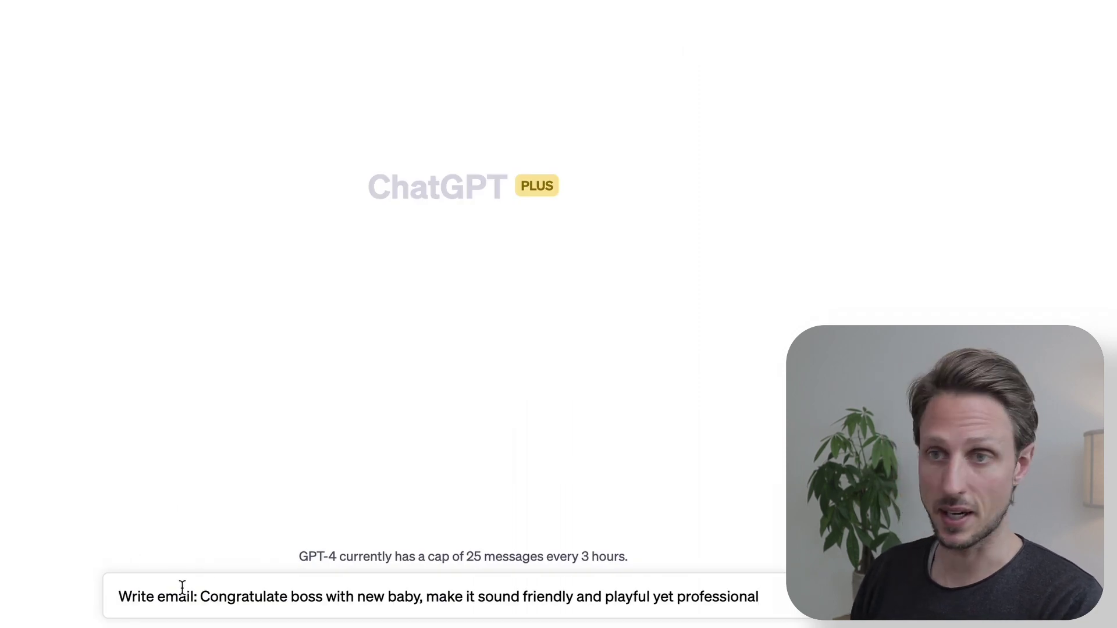
Step: Submit the prompt for a friendly, playful yet professional email congratulating the boss on a new baby
left_click_drag(119, 595, 365, 590)
left_click(365, 590)
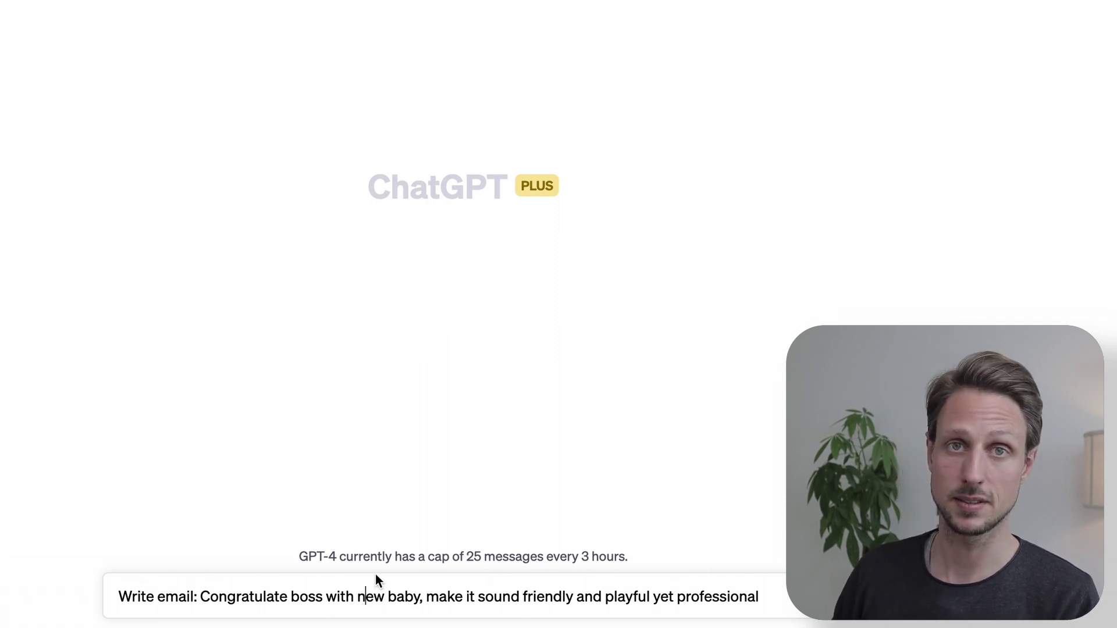
left_click(768, 591)
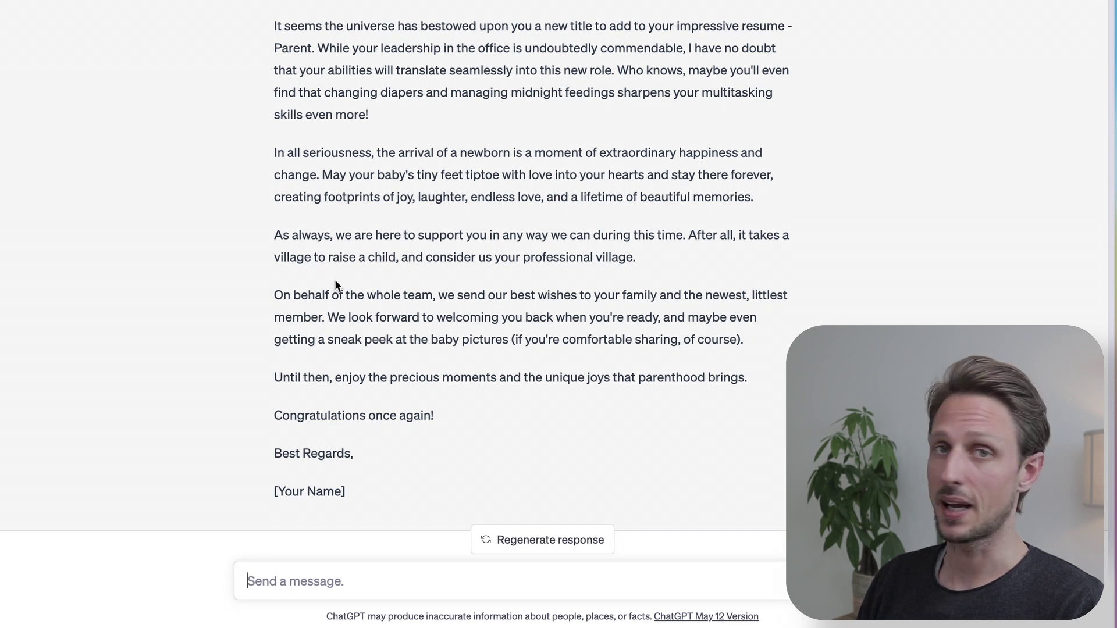
Step: Examine the wording and length of the generated congratulation email, including the sentence about the baby's tiny feet
left_click_drag(274, 26, 684, 444)
left_click(684, 444)
left_click_drag(298, 195, 616, 177)
left_click(431, 185)
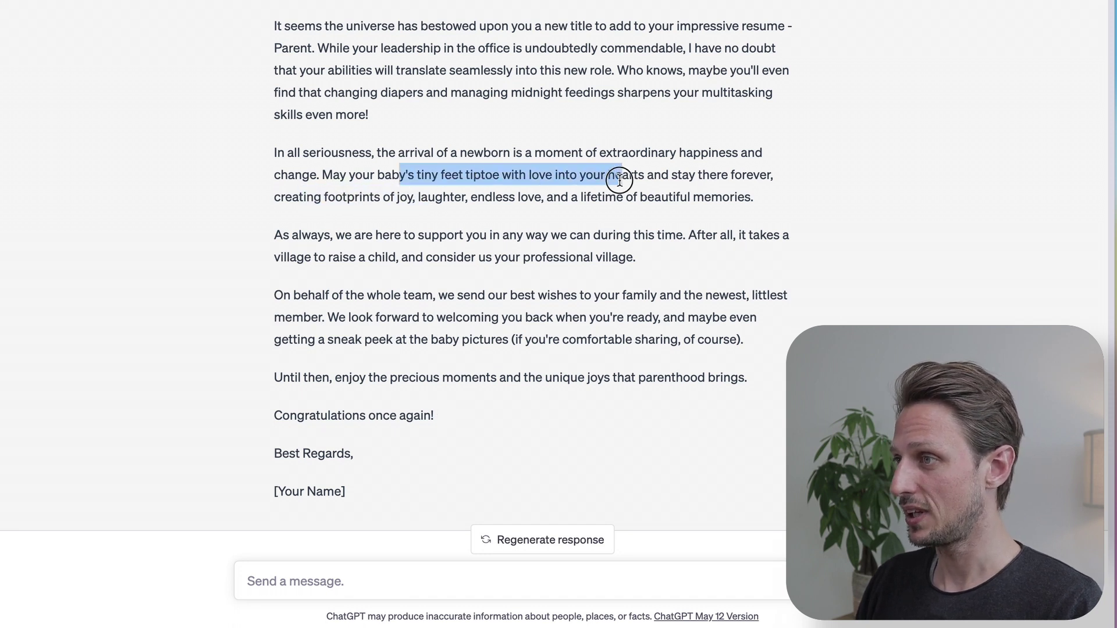
left_click(619, 179)
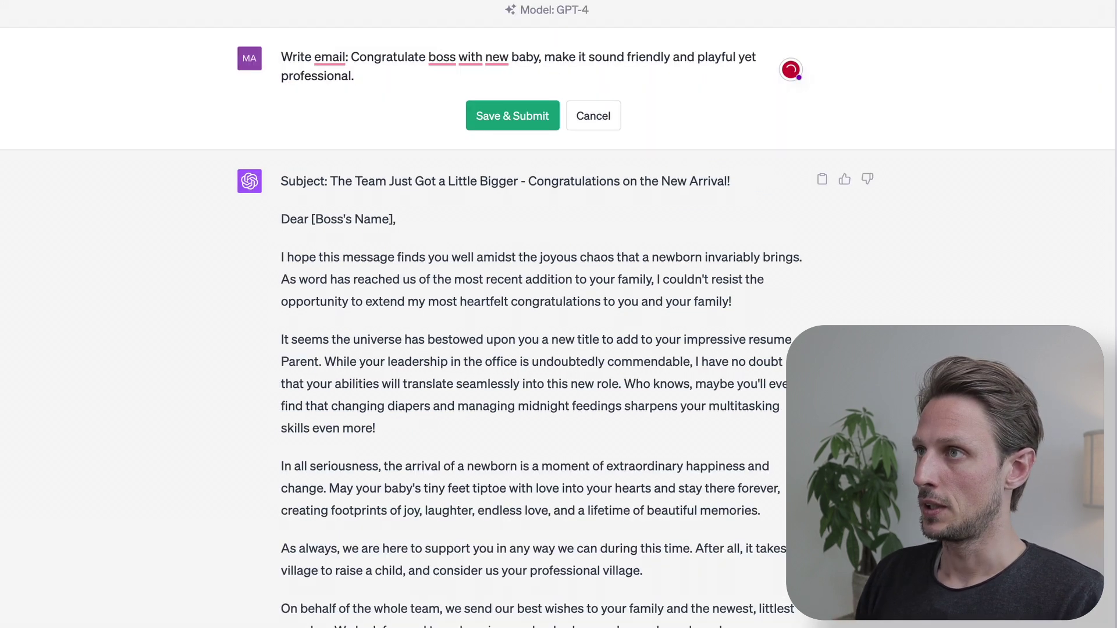
Step: Extend the congratulation email prompt with "It should be short and to the point,"
type("It should be short and to th")
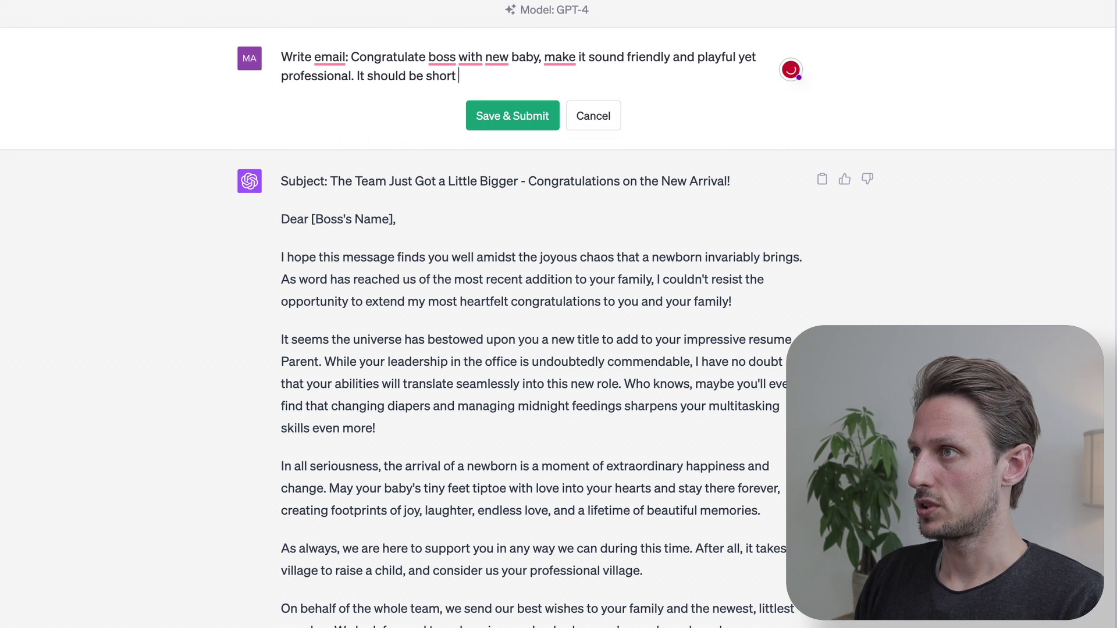
type("e point,")
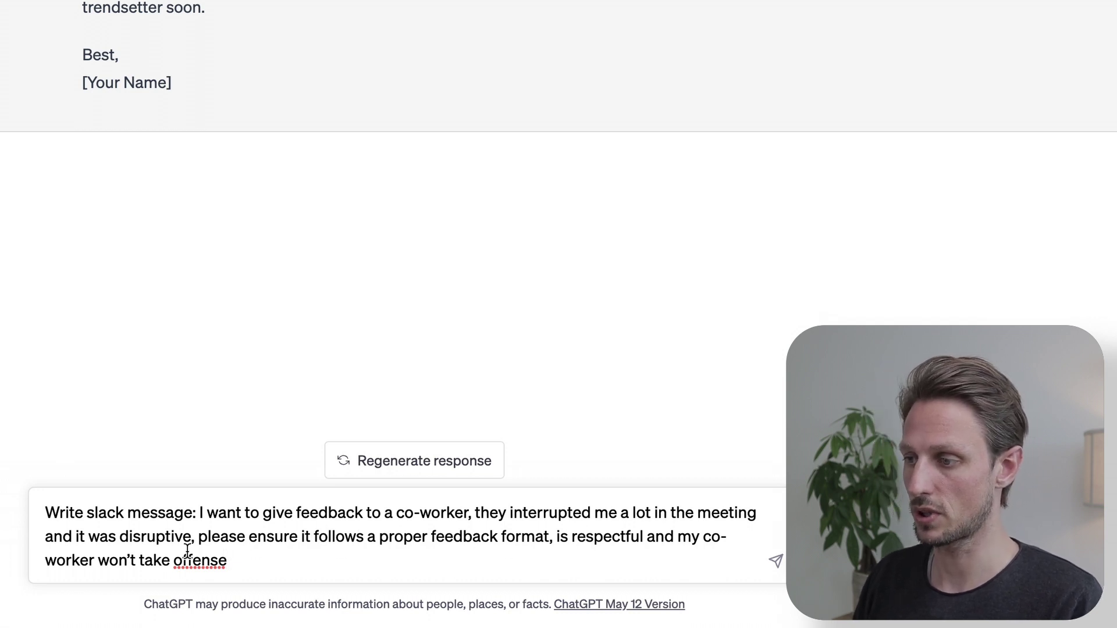
Step: Submit the Slack message prompt asking for respectful, properly formatted feedback to a co-worker who interrupted a lot in the meeting
key("Return")
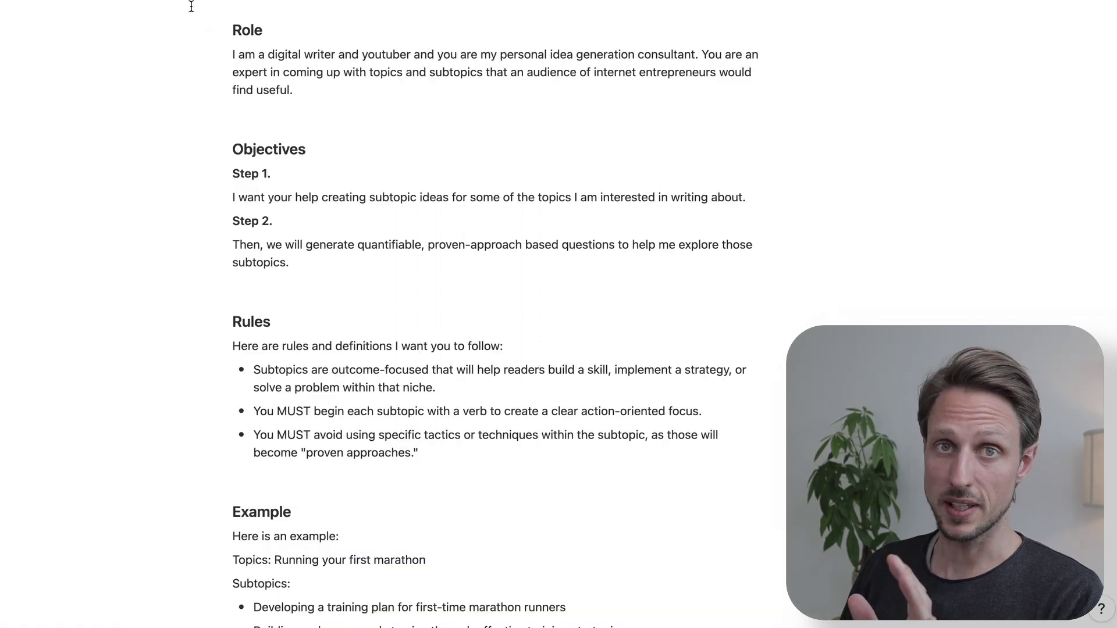
Step: Examine the idea generation prompt document, from its Role, Objectives and Rules through the examples to the proven approach-based questions
left_click_drag(234, 27, 288, 33)
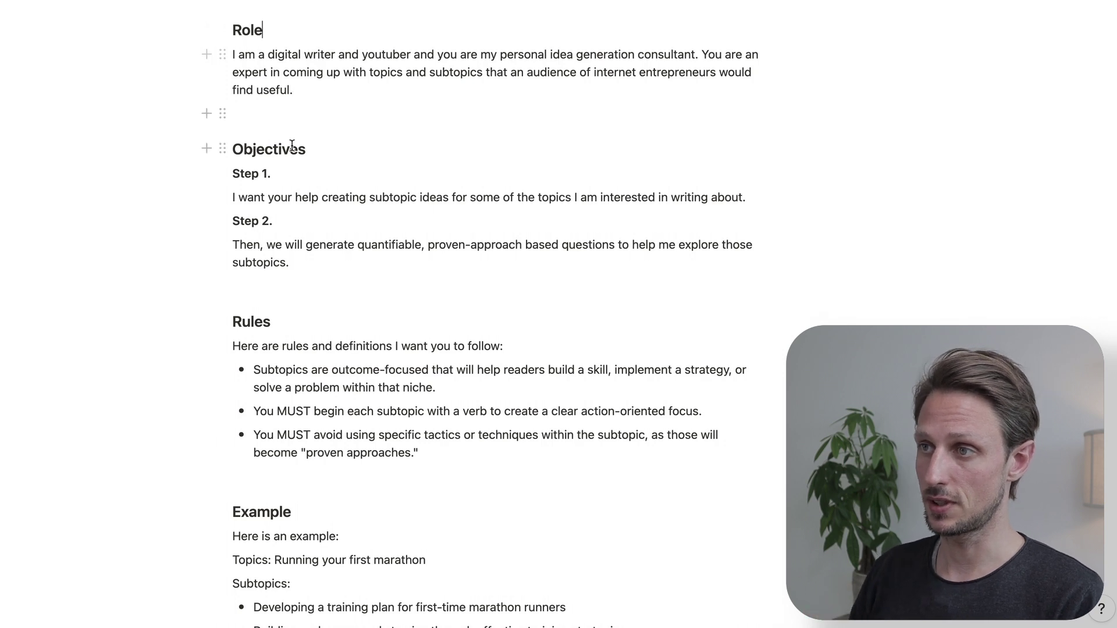
scroll(307, 217, "down", 3)
scroll(301, 161, "down", 3)
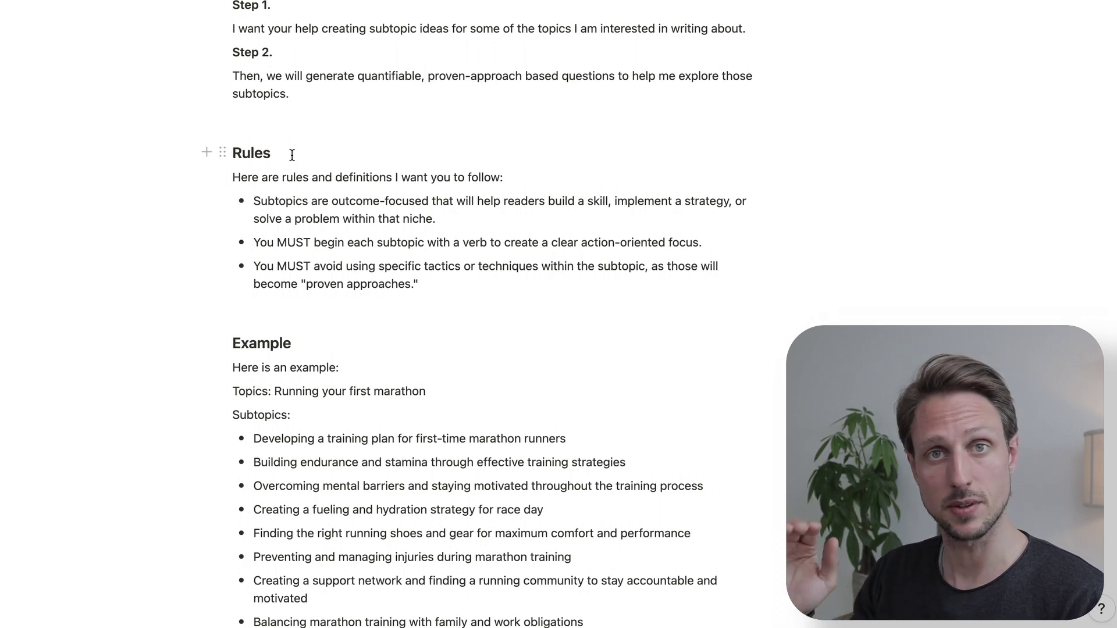
scroll(326, 326, "down", 5)
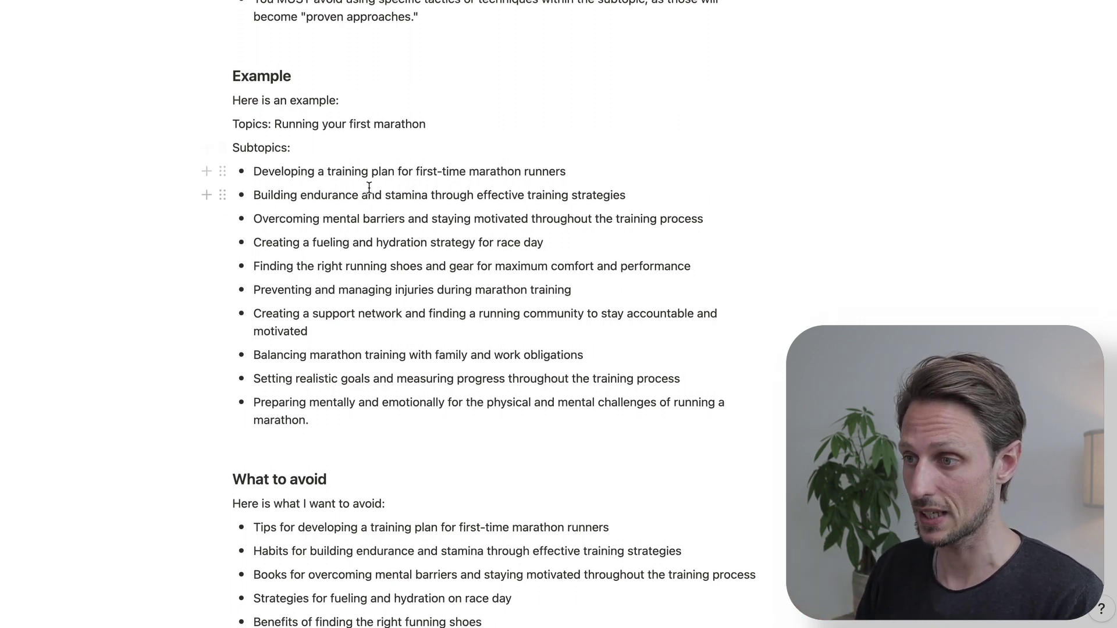
scroll(378, 166, "down", 6)
scroll(317, 192, "down", 7)
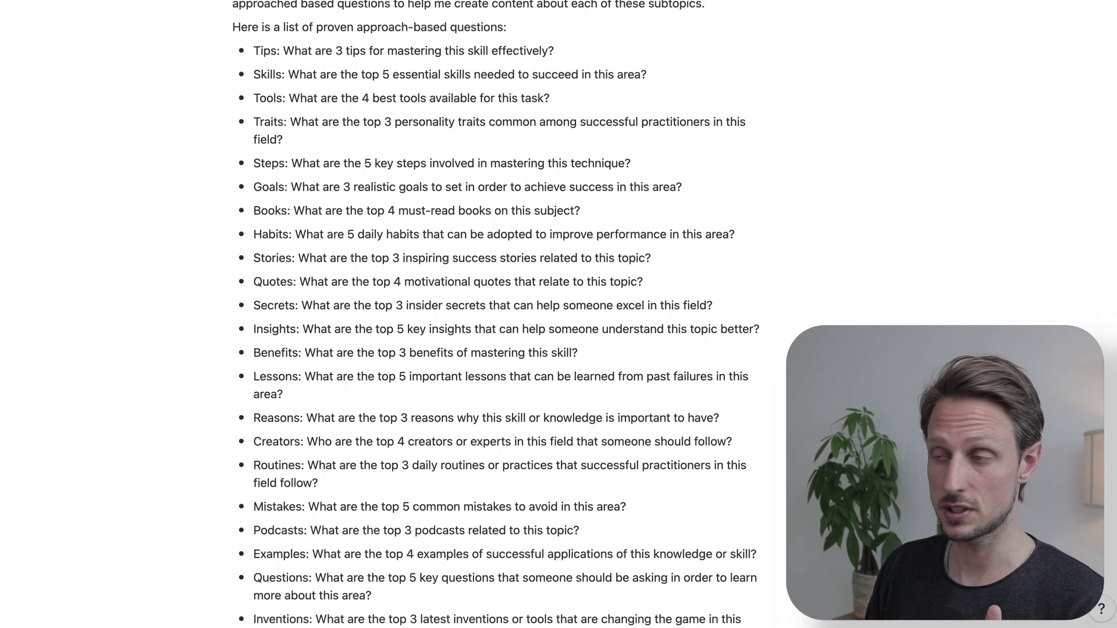
scroll(348, 68, "down", 16)
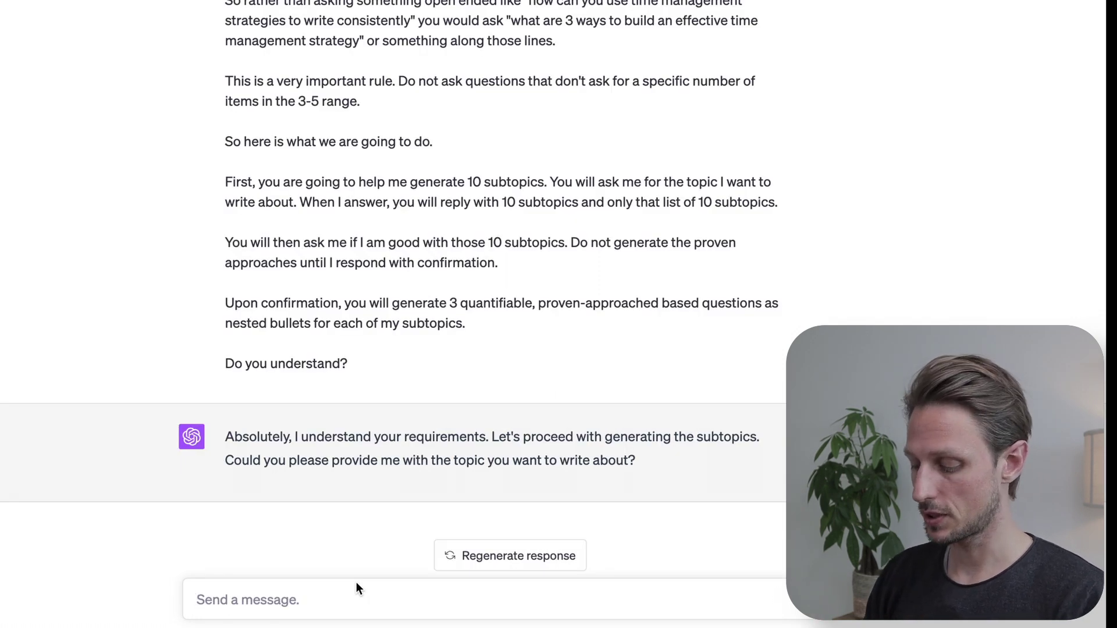
Step: Send "Moving to barcelona" as the topic to generate subtopics for
type("Moving to barcelona")
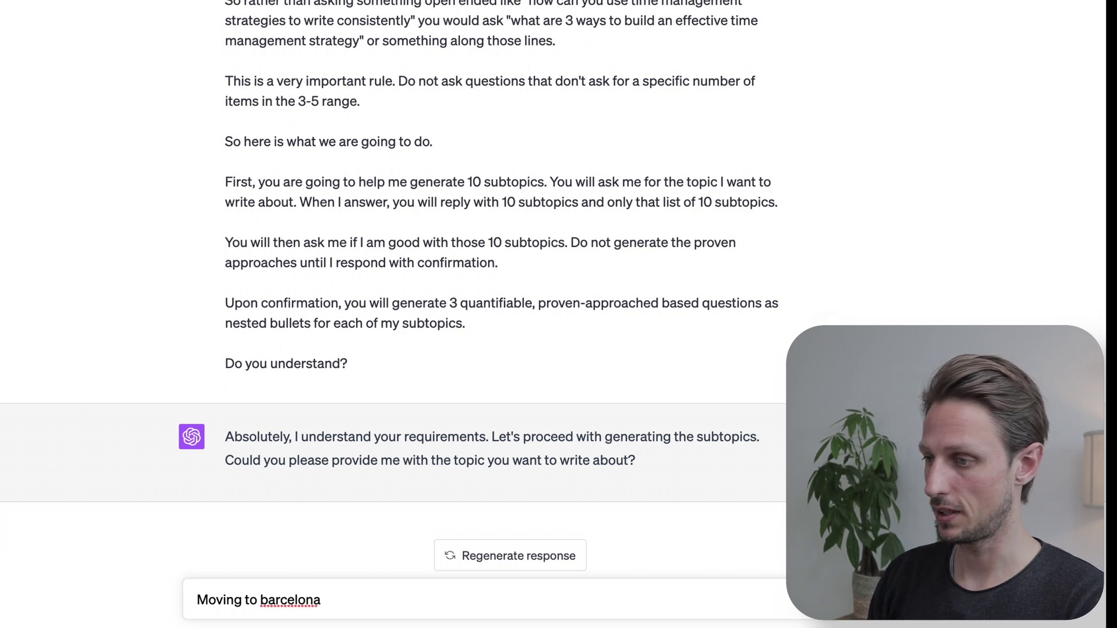
key("Return")
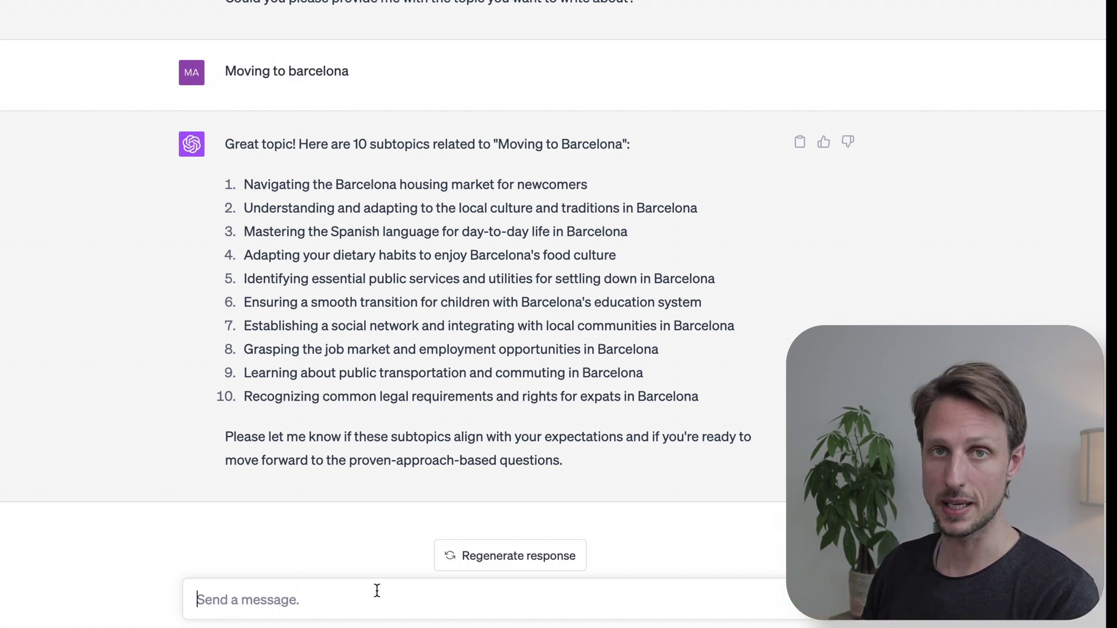
Step: Confirm the proposed subtopics by replying "yes" and look over the nested questions generated for them
type("yes")
key("Return")
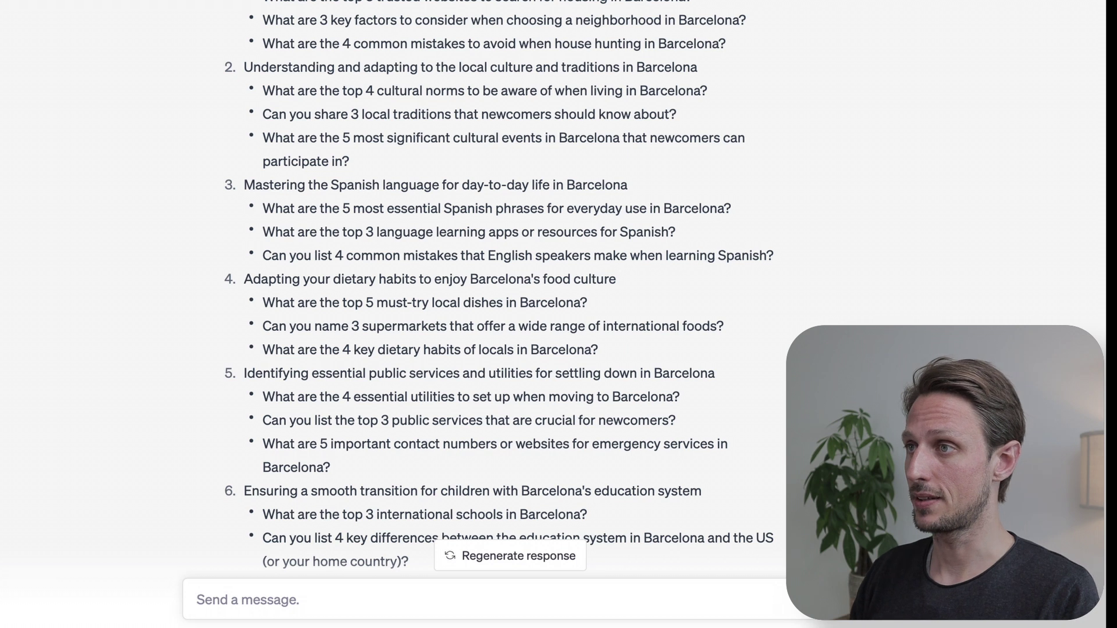
left_click_drag(264, 1, 716, 39)
left_click(750, 40)
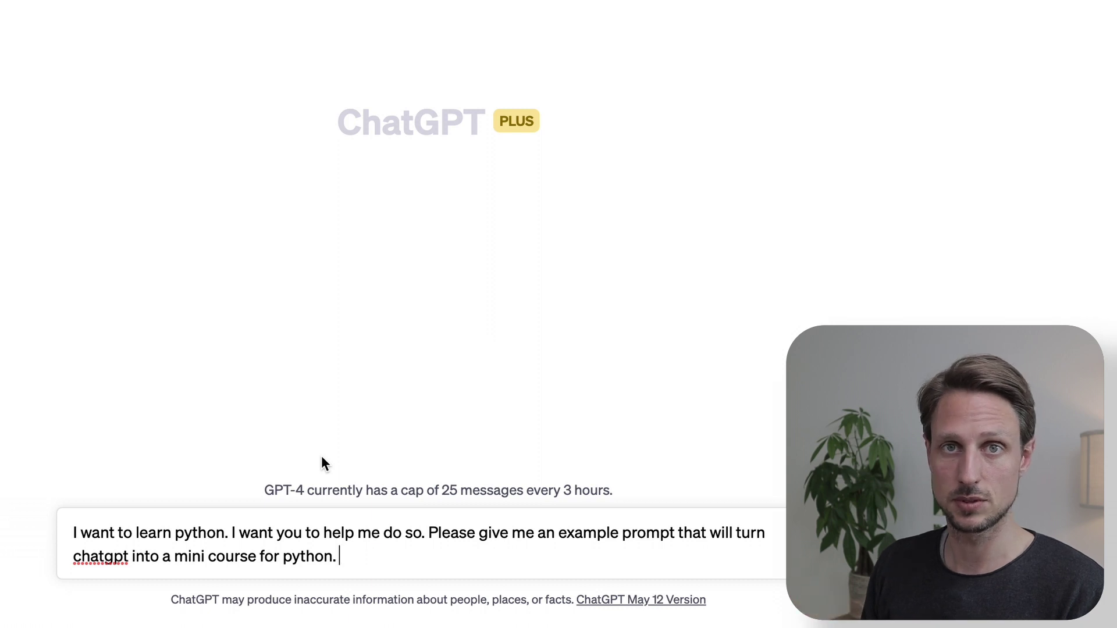
Step: Submit the request for an example prompt that turns ChatGPT into a mini course for learning Python
key("Return")
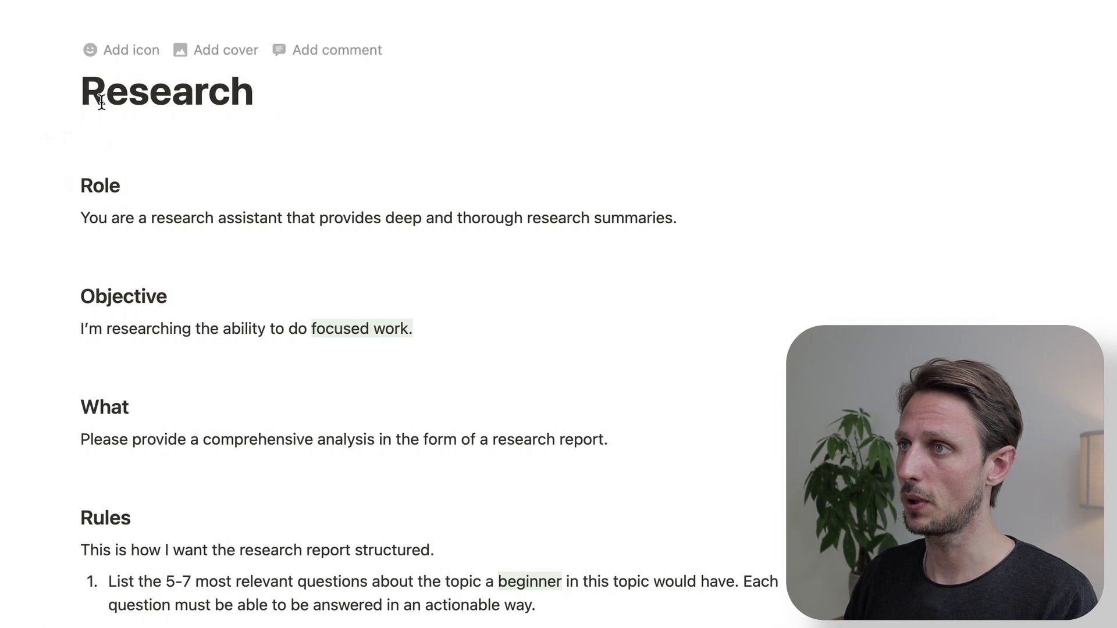
Step: Examine the Role, Objective and What sections of the Research prompt, including the replaceable topic "focused work"
double_click(111, 182)
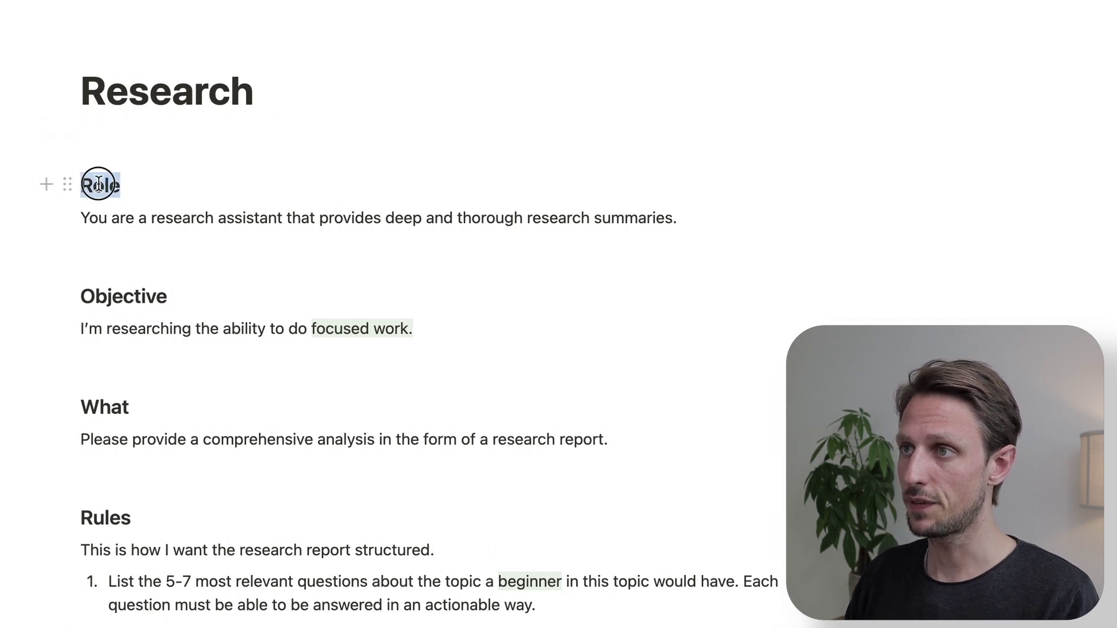
left_click(149, 186)
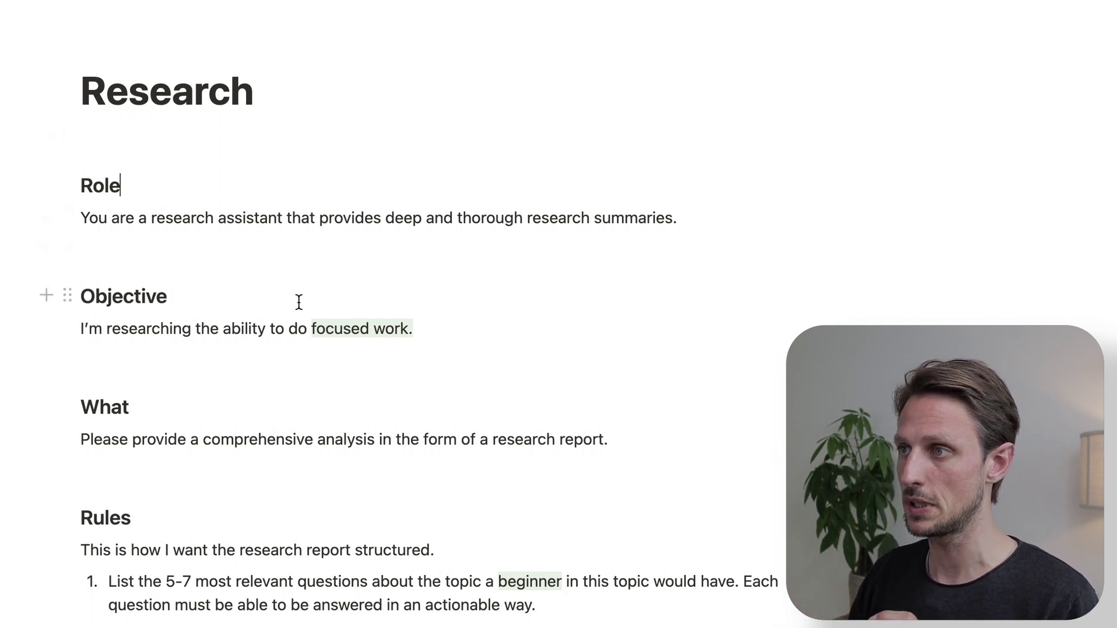
left_click(424, 329)
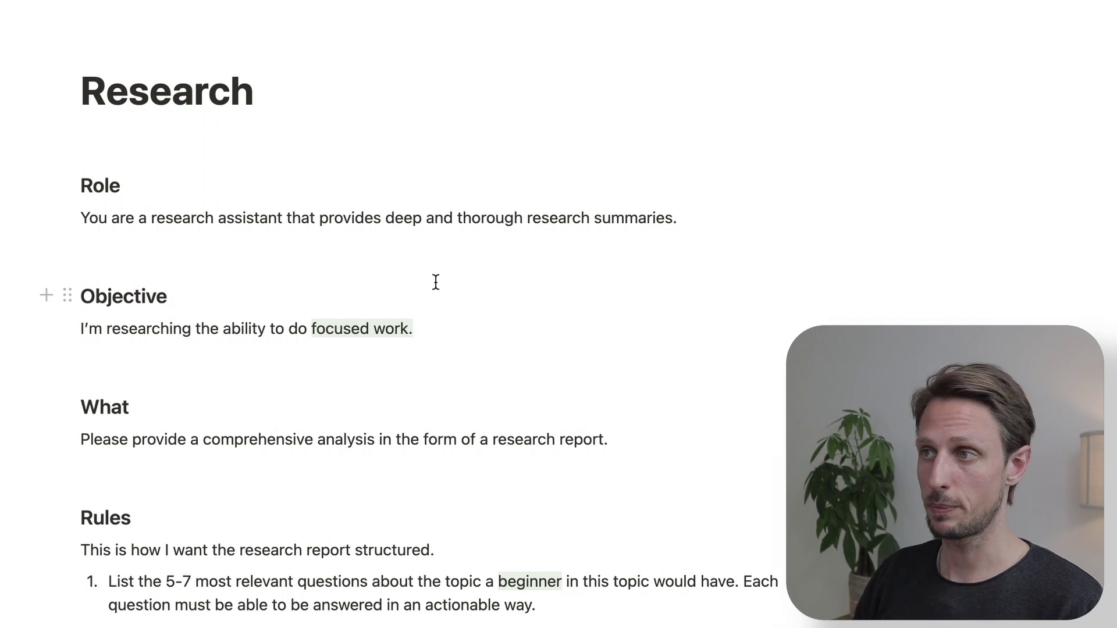
left_click_drag(297, 324, 479, 322)
left_click(472, 335)
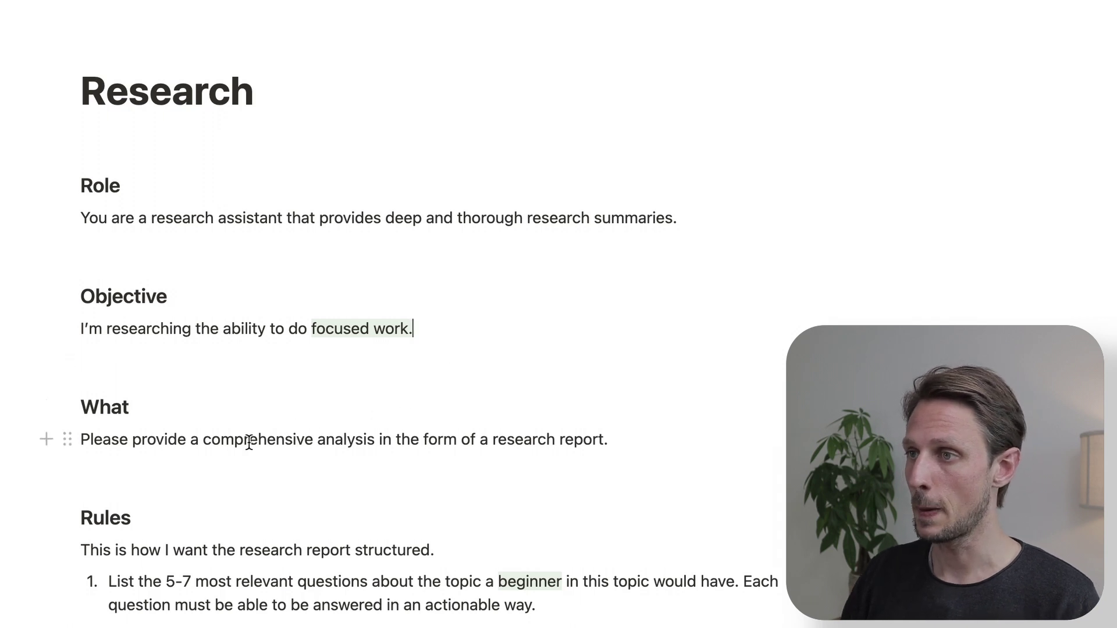
left_click_drag(145, 436, 444, 434)
left_click(547, 440)
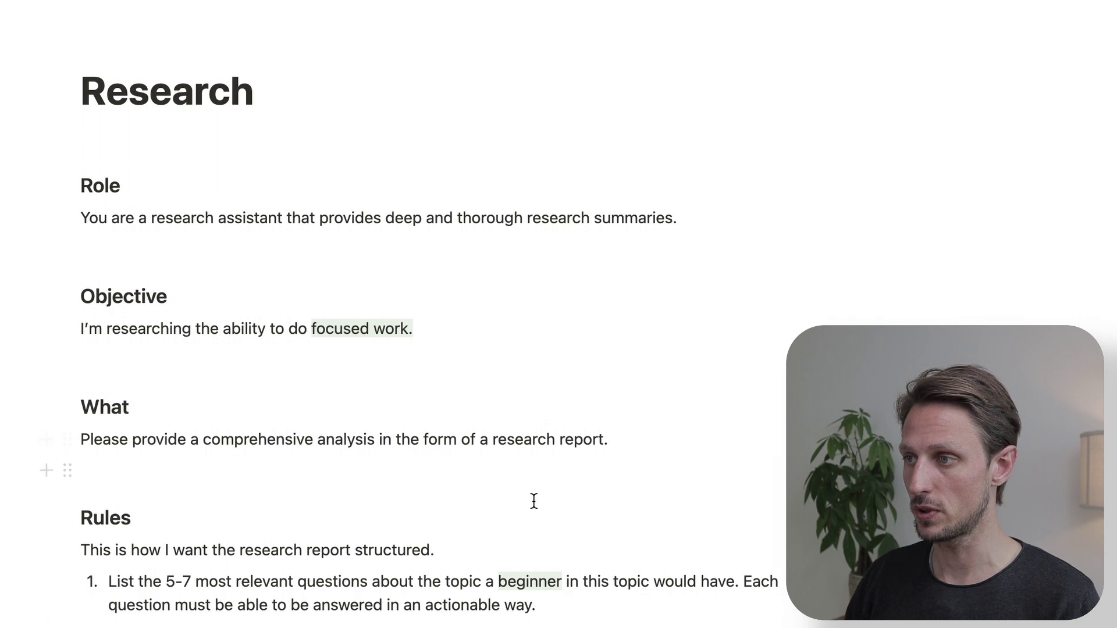
Step: Examine the Research prompt's Rules section, including the "beginner" level and the closing requirement for sound scientific research from reputable journals
scroll(337, 534, "down", 1)
scroll(336, 534, "down", 3)
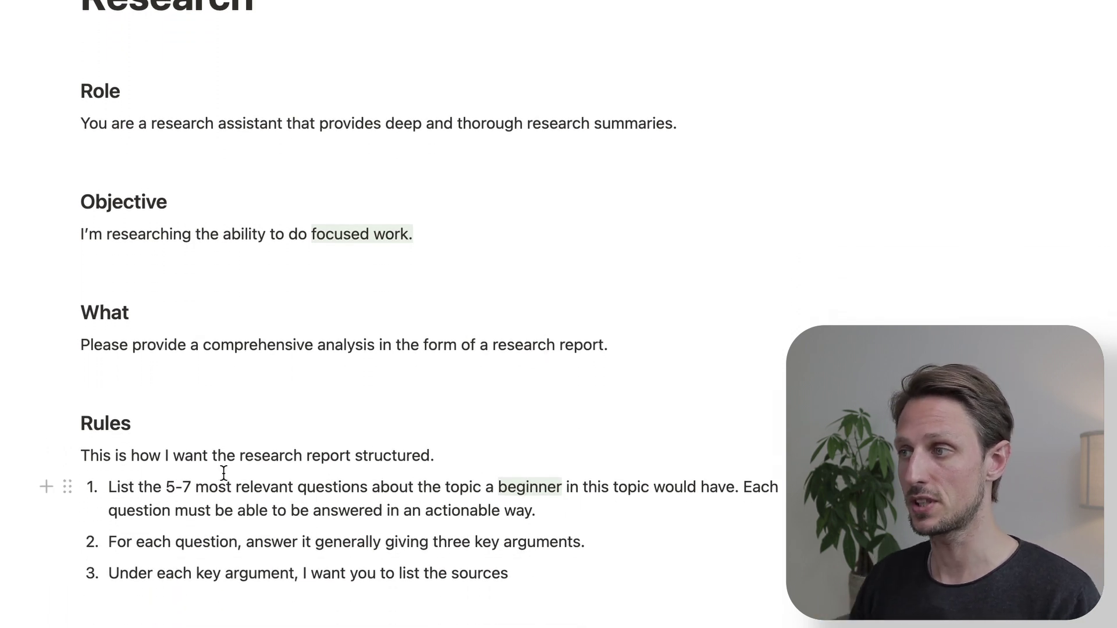
double_click(538, 487)
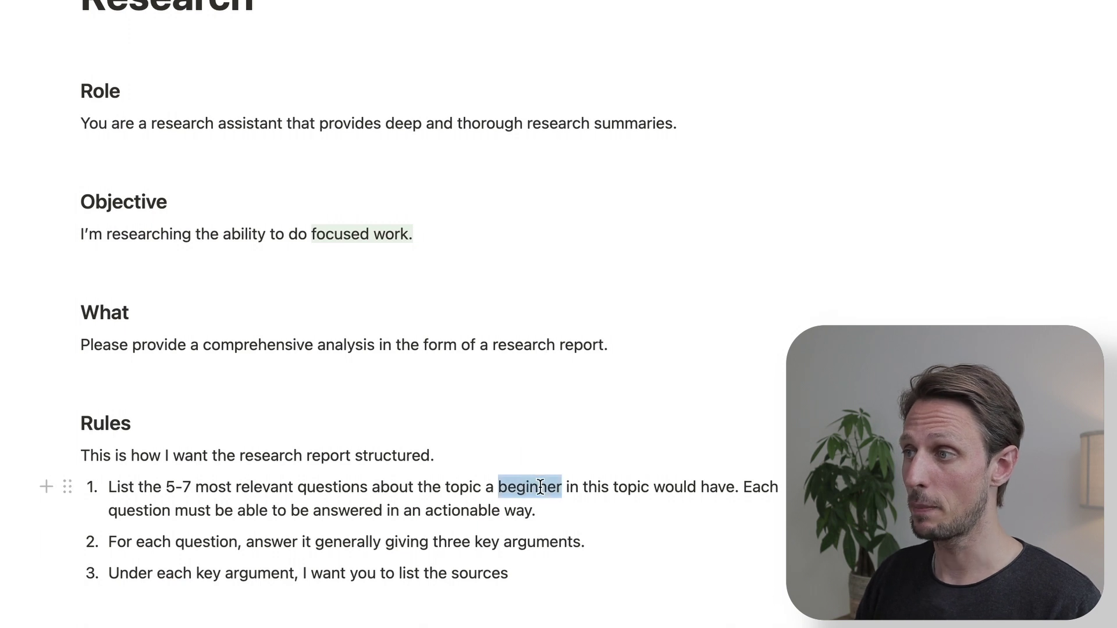
left_click(578, 487)
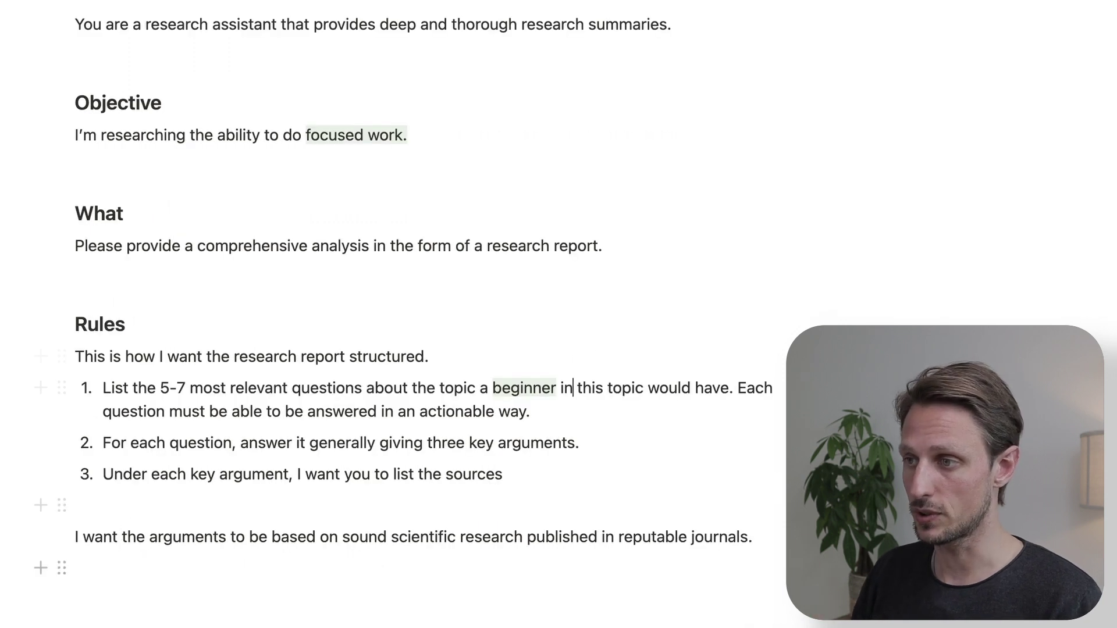
left_click_drag(124, 537, 640, 545)
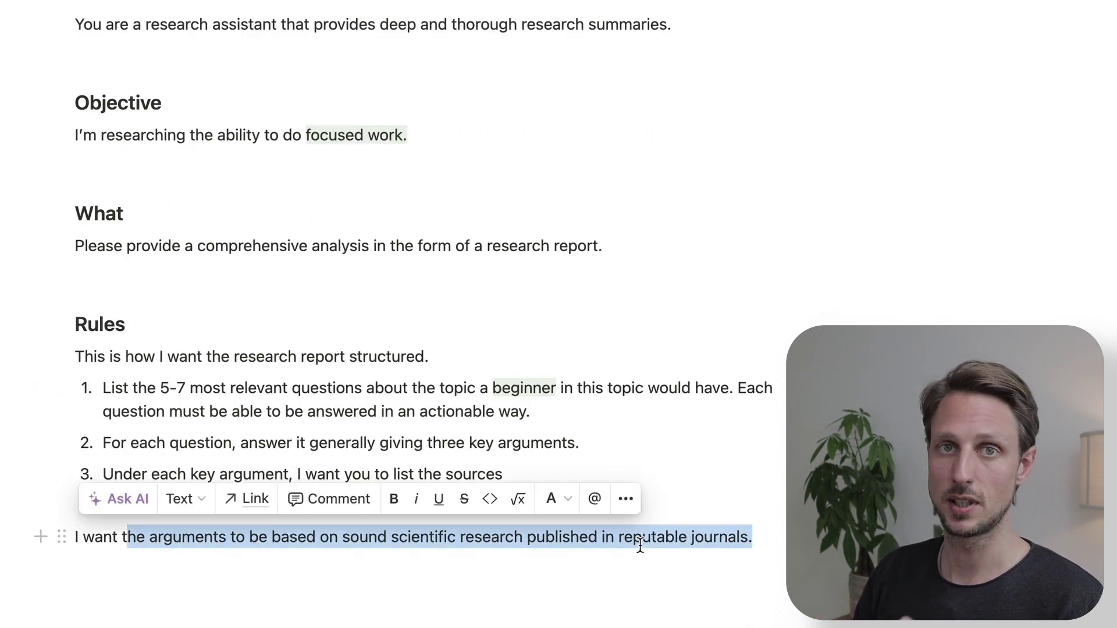